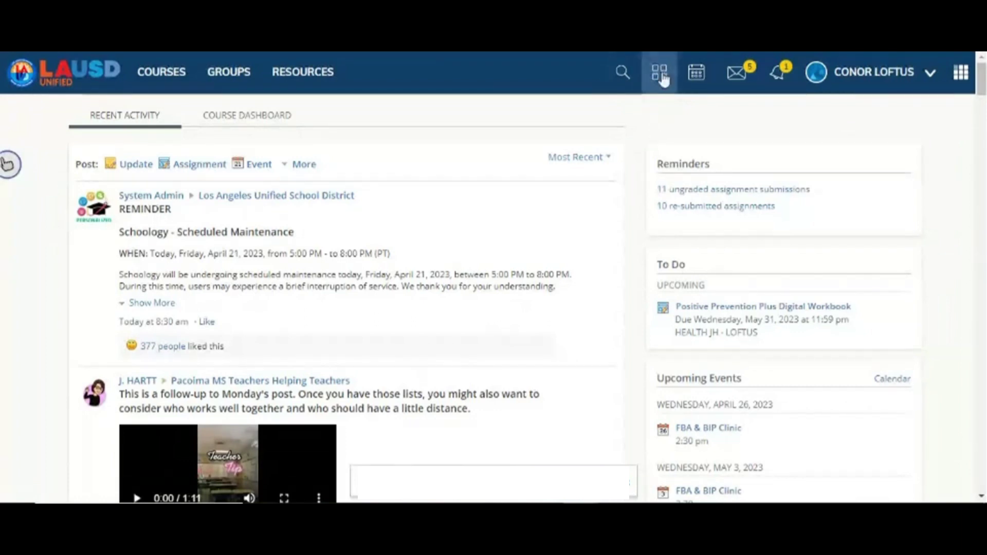
Open the district apps dropdown from the apps grid in the top bar.
click(662, 76)
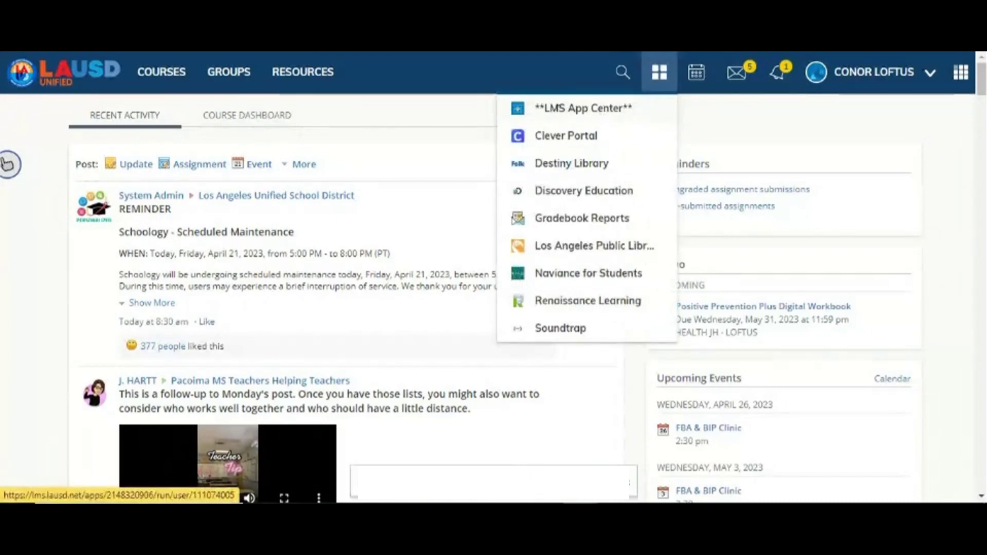
Open the LMS App Center catalog.
click(576, 106)
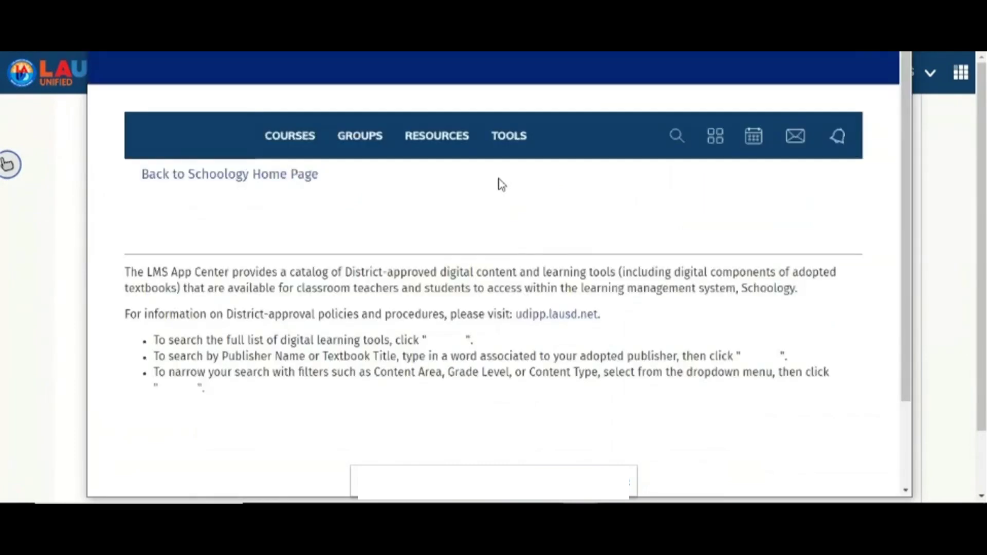
scroll(501, 184, down, 2)
scroll(421, 250, down, 6)
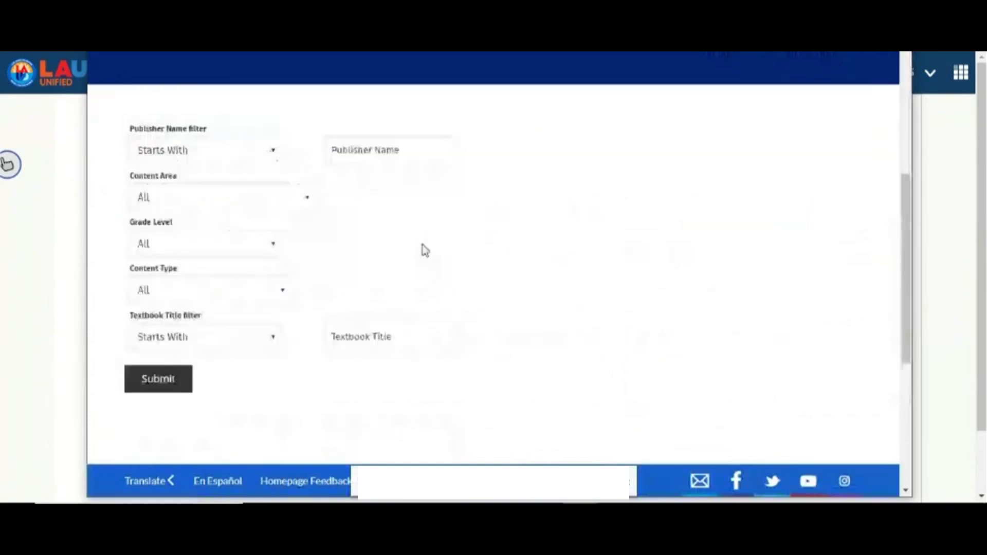
Filter by publisher name 'am' and browse the results for Amplify Classwork.
click(378, 152)
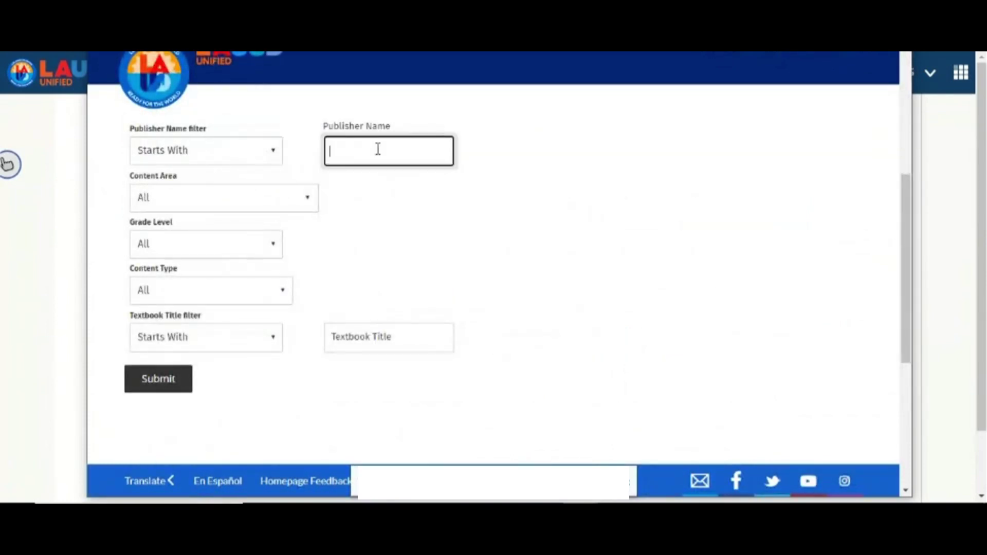
text(amplify)
key(Return)
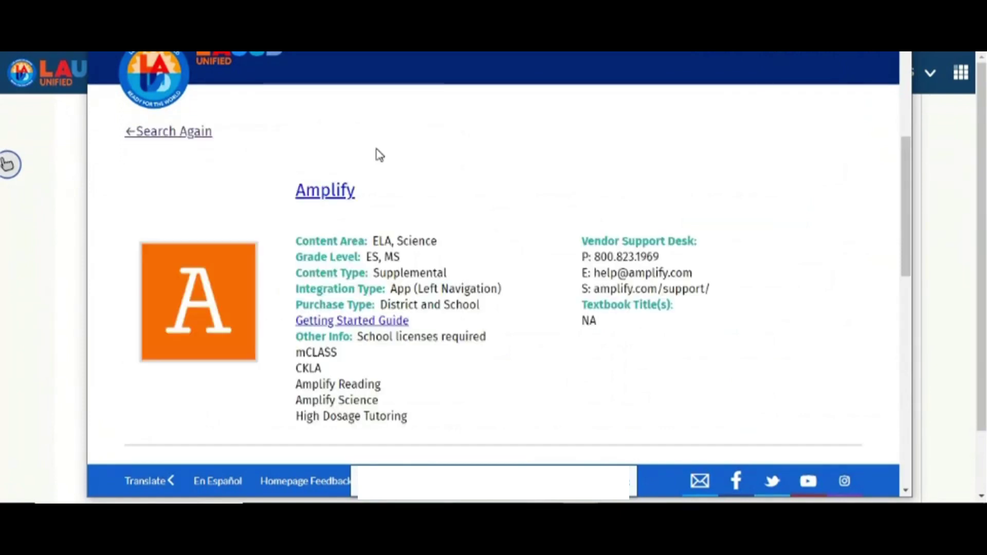
scroll(392, 249, down, 2)
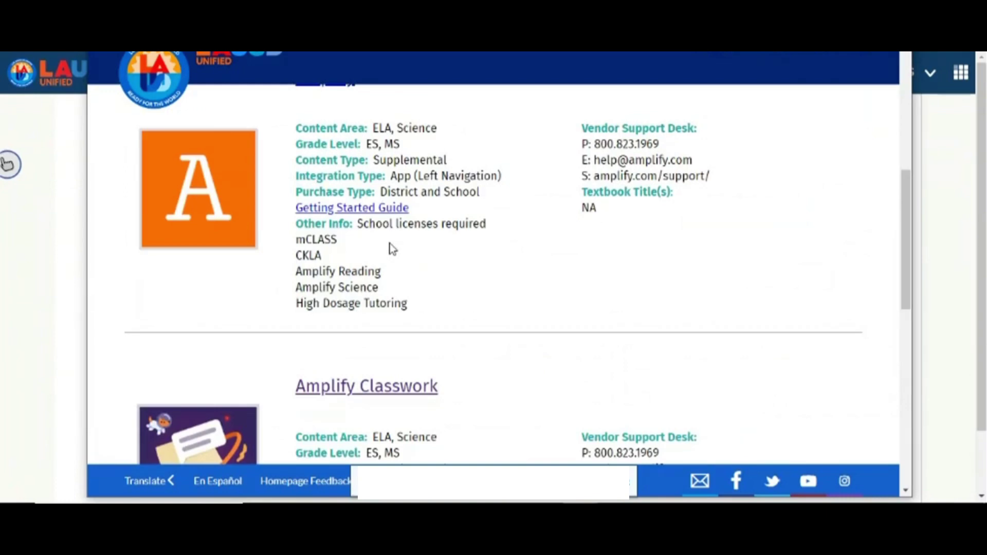
scroll(392, 249, down, 2)
scroll(325, 263, down, 1)
scroll(330, 281, up, 3)
scroll(326, 293, down, 1)
scroll(322, 296, up, 1)
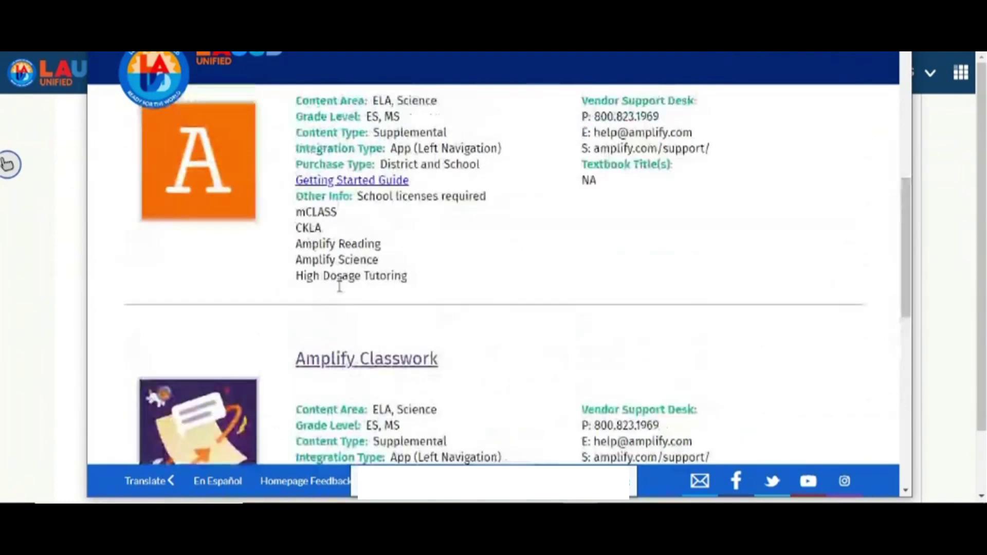
scroll(340, 287, up, 1)
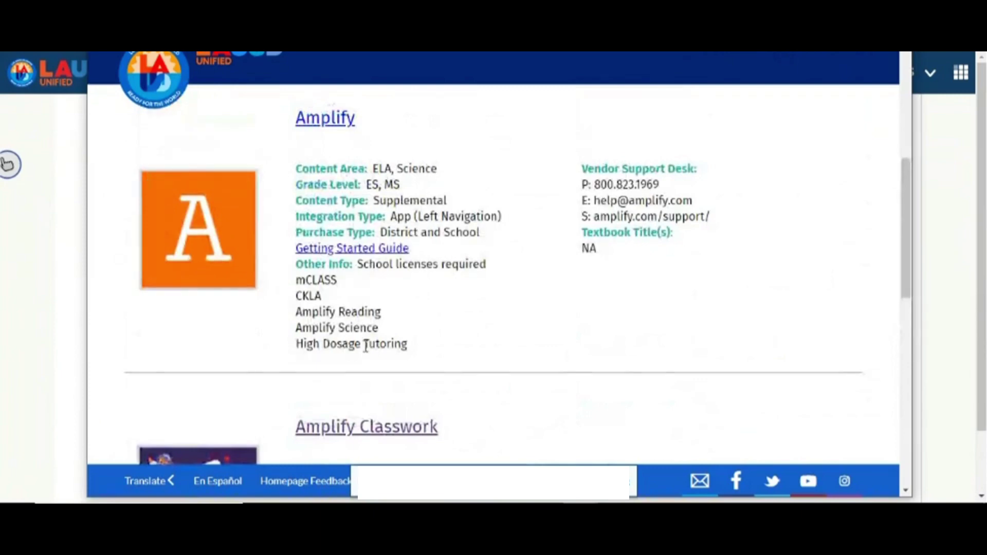
scroll(375, 337, down, 1)
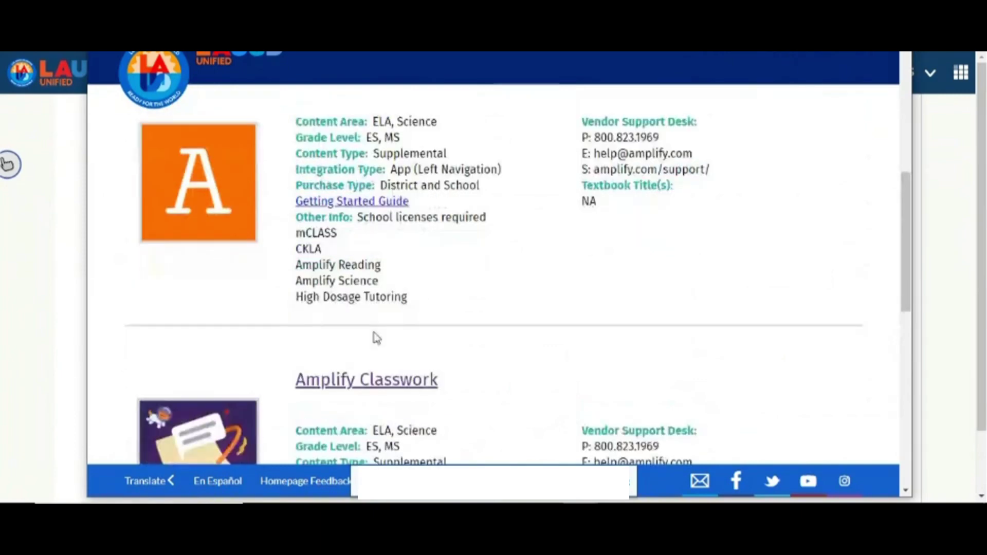
scroll(377, 338, down, 3)
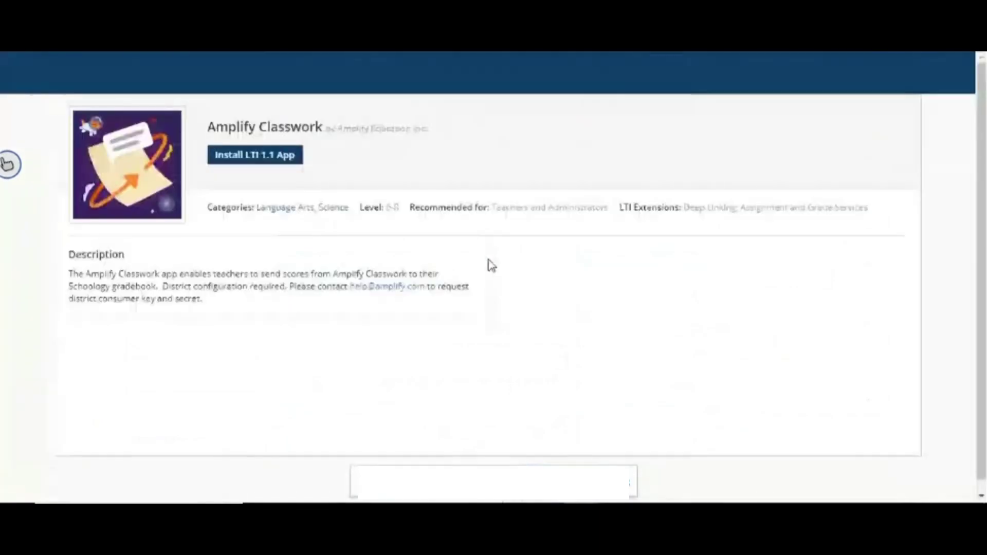
Install the Amplify Classwork LTI 1.1 app into HEALTH JH: TERM AS- PERIOD 6 - RM 05, accepting consent.
click(231, 166)
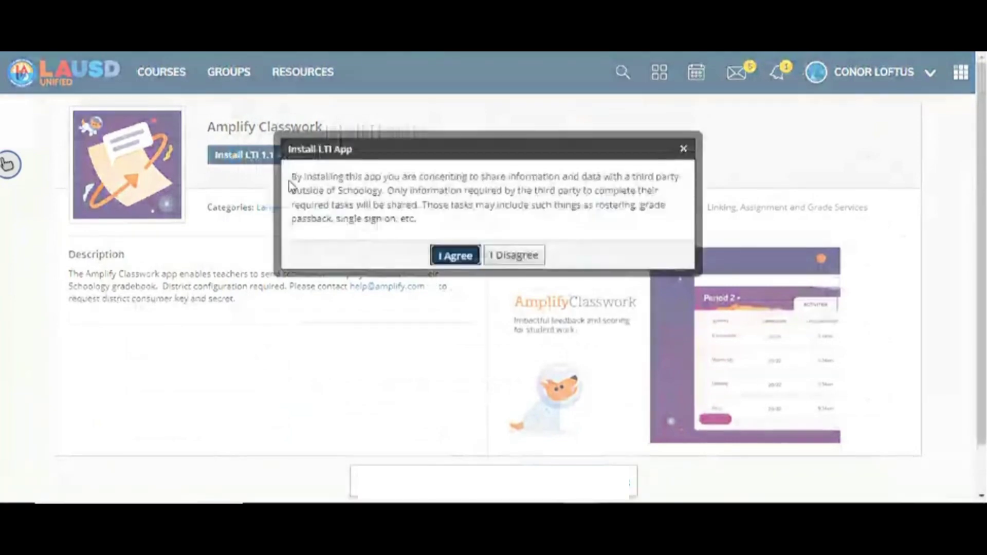
click(454, 255)
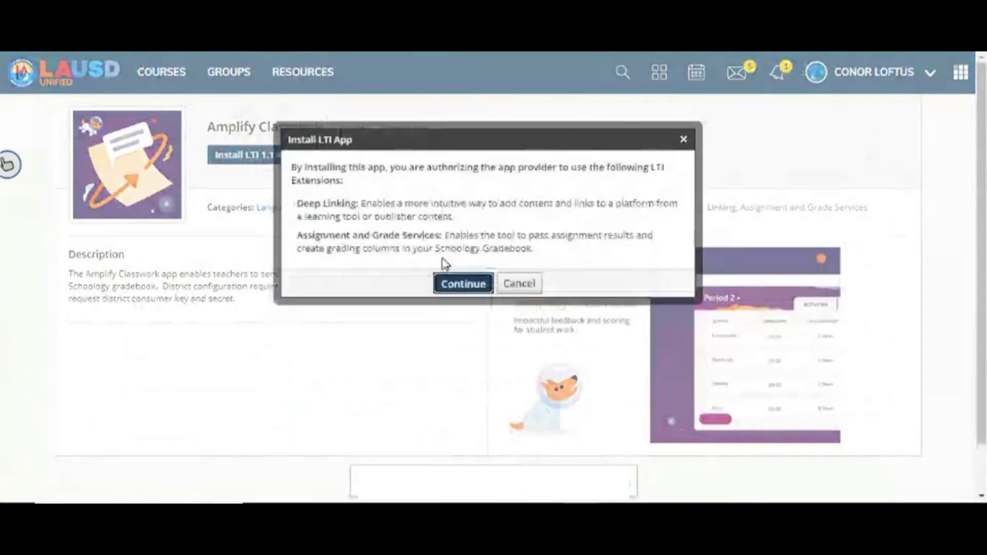
click(445, 284)
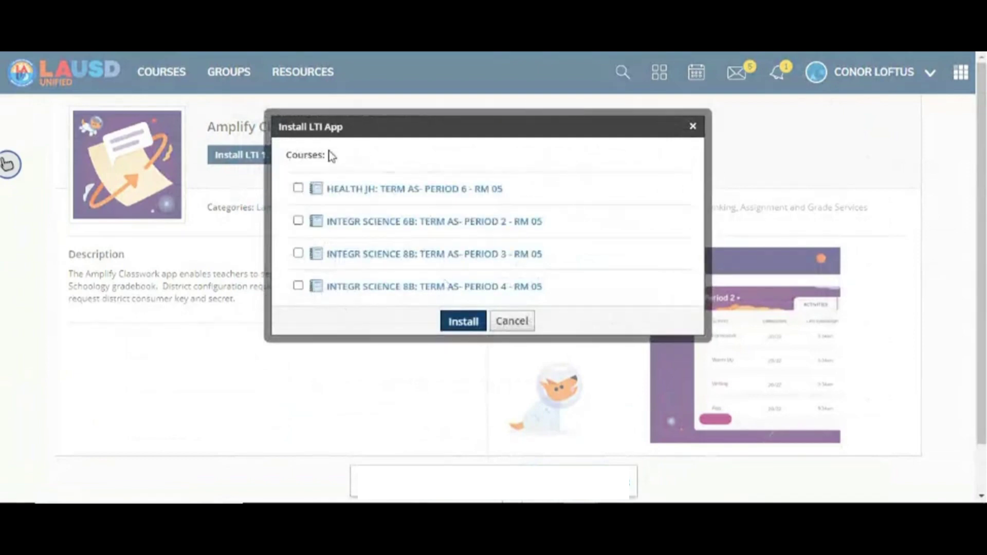
click(299, 187)
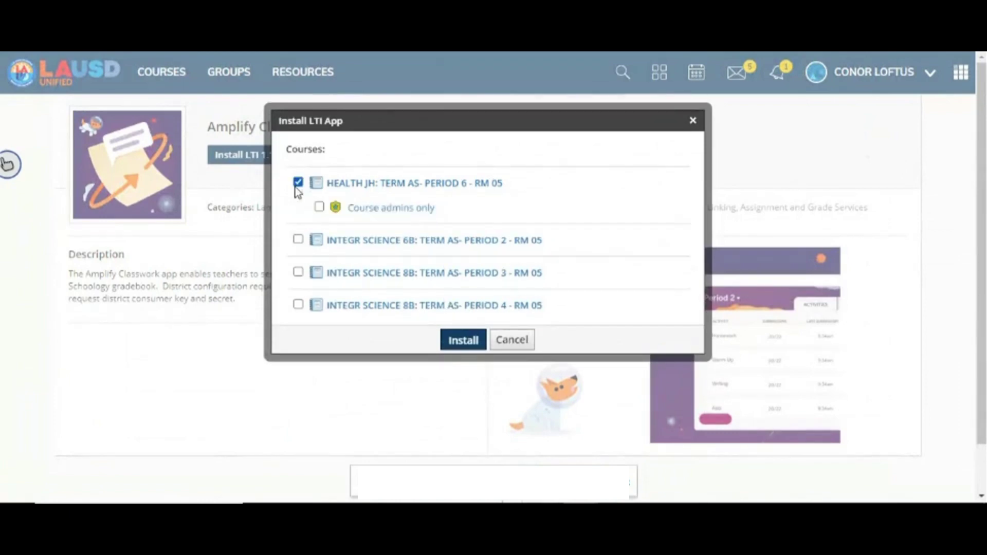
click(461, 345)
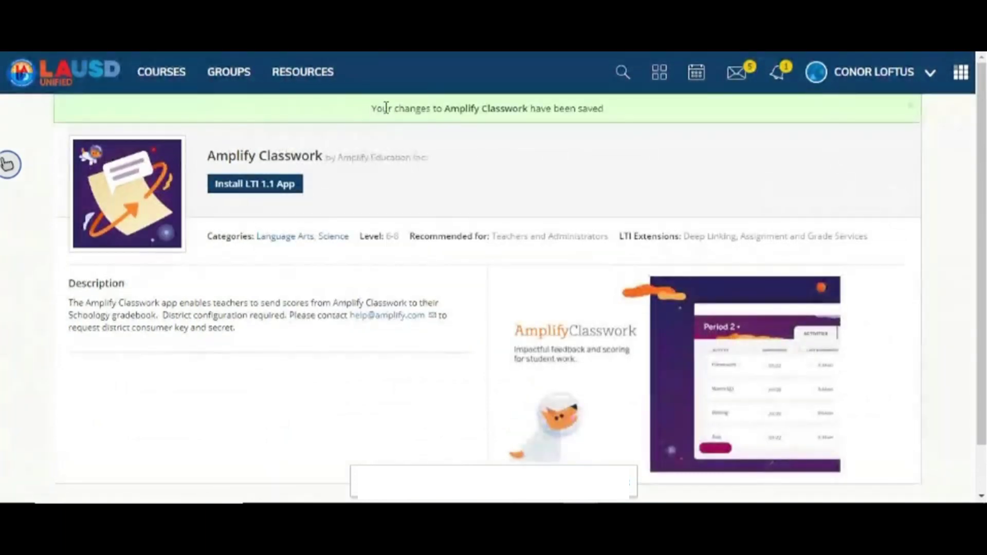
drag(371, 109, 625, 115)
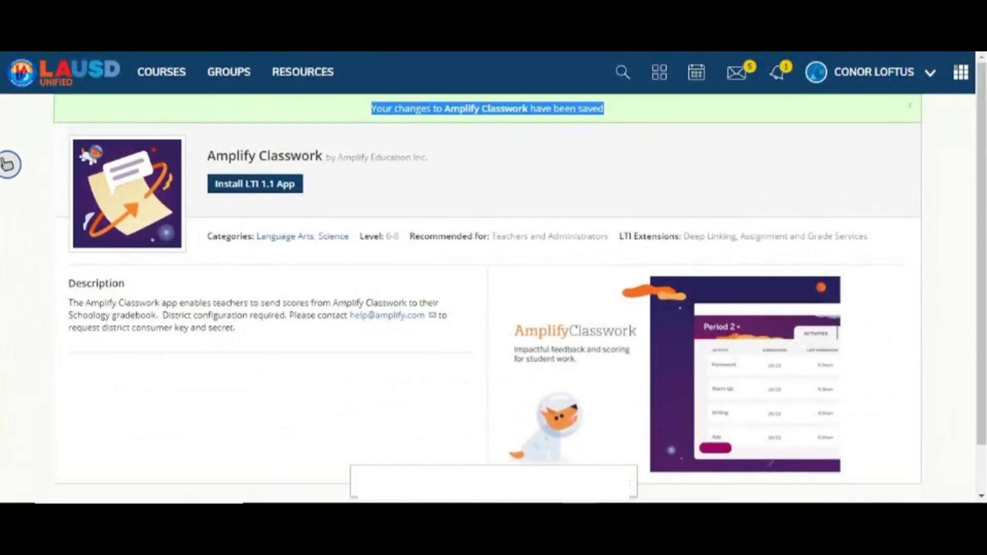
click(643, 154)
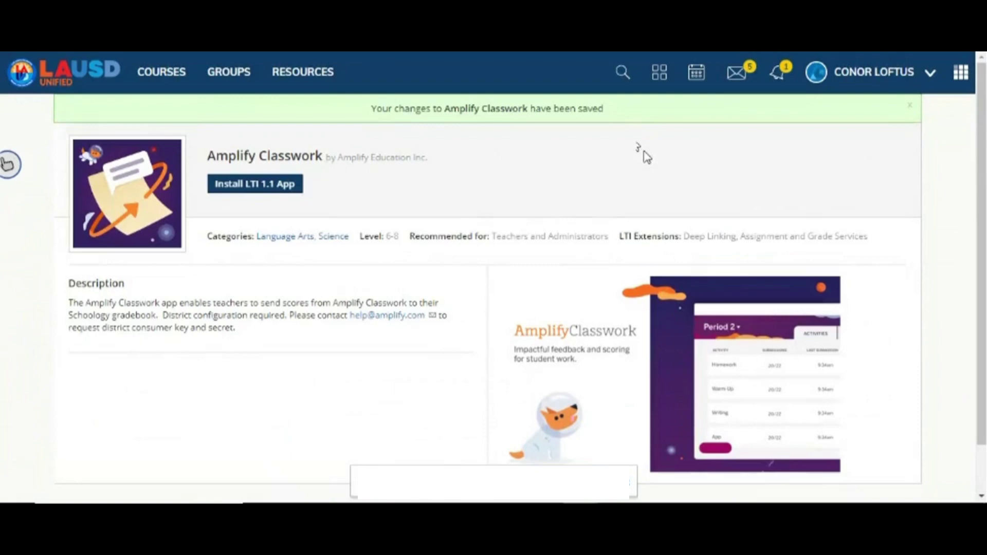
Open the HEALTH JH course from the Courses list.
click(159, 73)
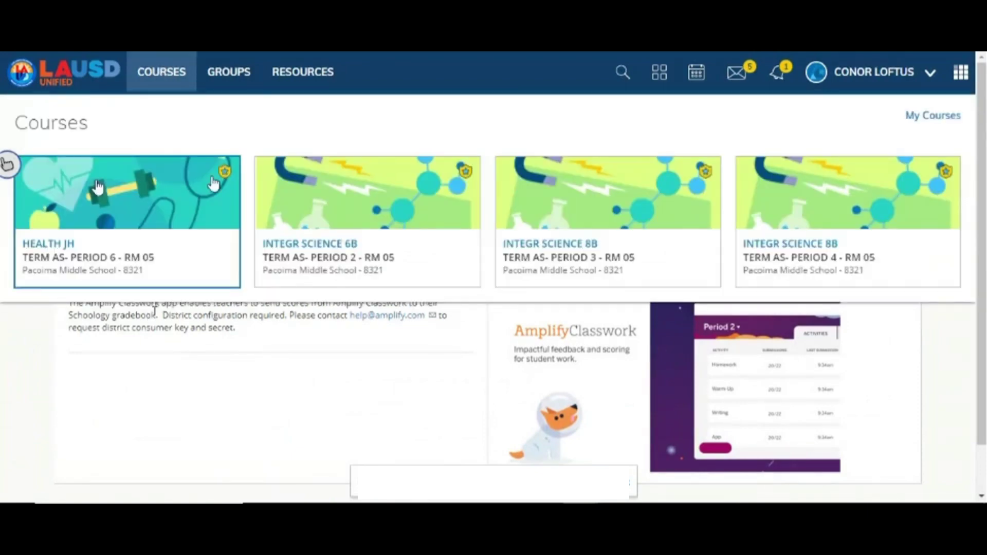
scroll(154, 235, down, 1)
click(154, 235)
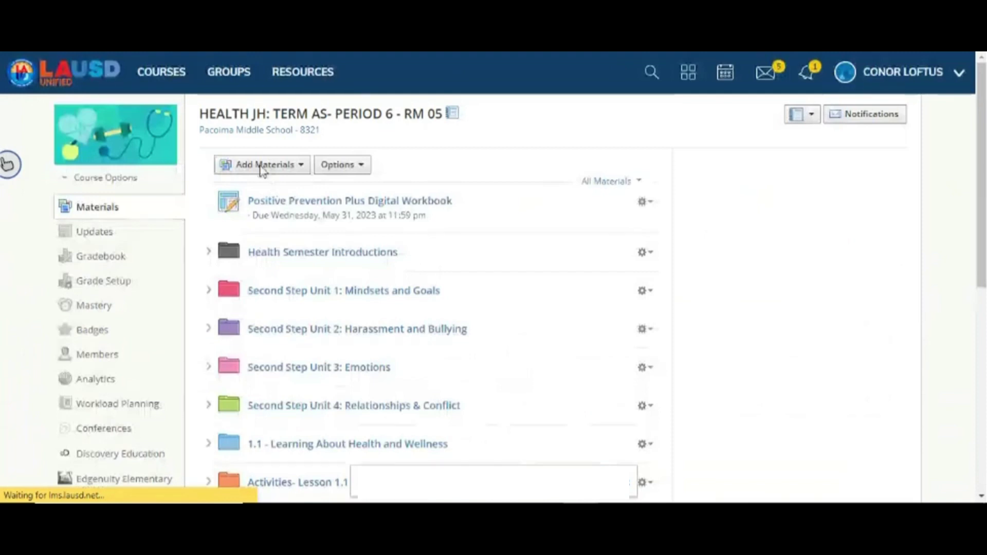
Launch Amplify Classwork from the course's Add Materials tools list.
click(252, 167)
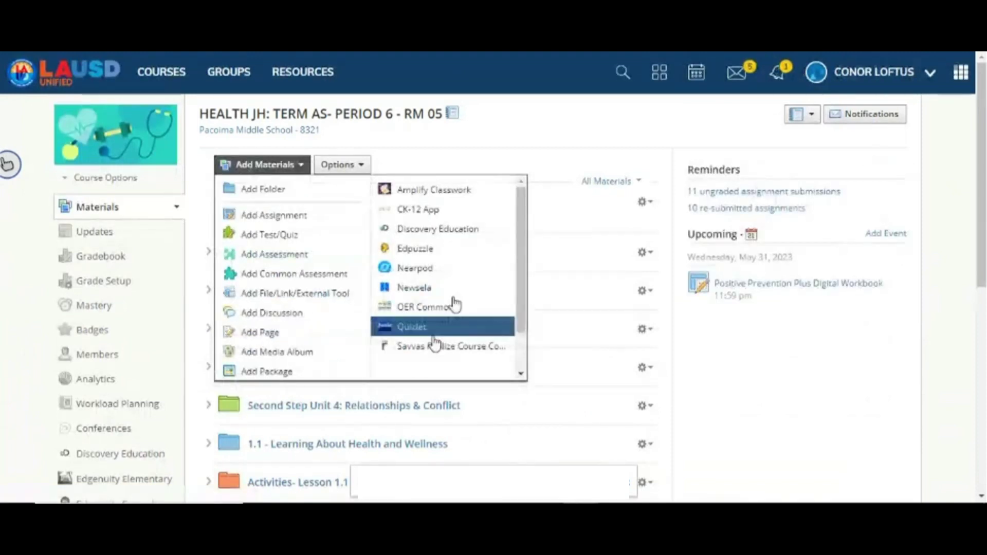
scroll(457, 289, down, 1)
scroll(457, 288, up, 1)
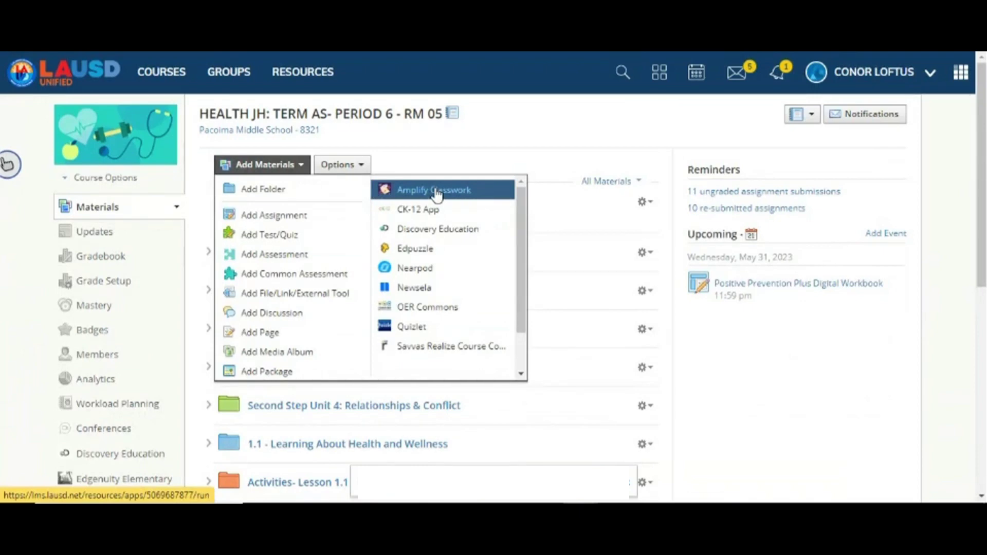
click(486, 199)
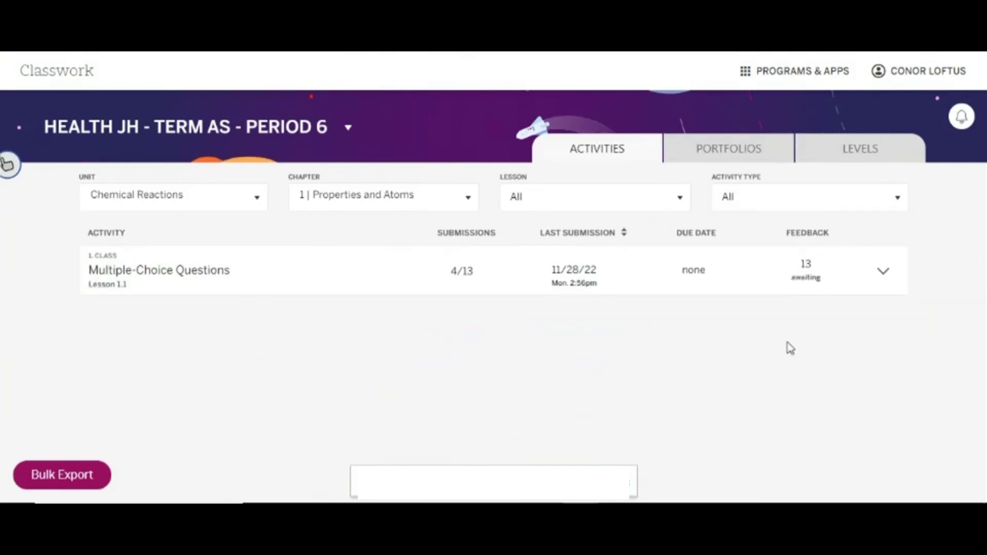
Expand the Multiple-Choice Questions activity to show student custom scores out of 12.
click(886, 289)
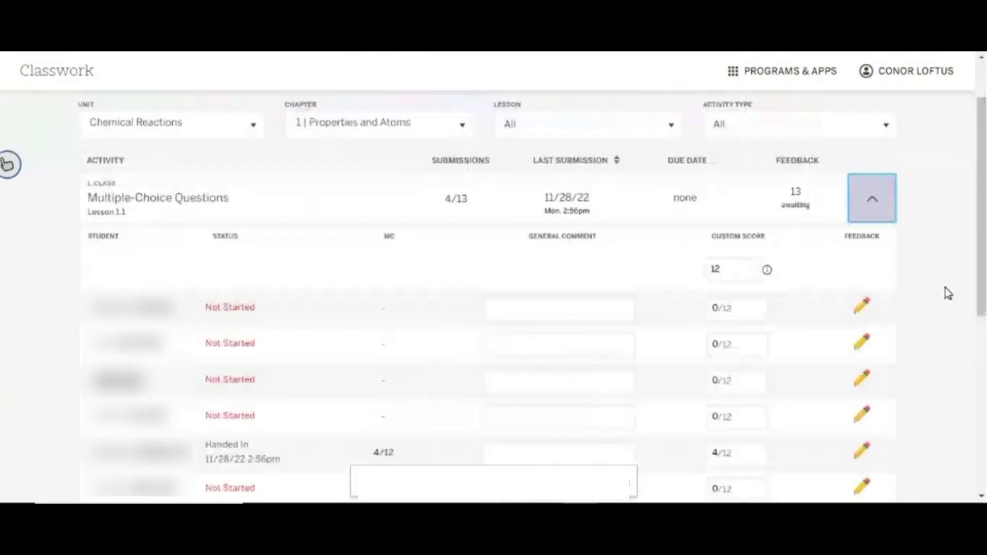
click(714, 270)
double_click(715, 270)
scroll(755, 258, up, 1)
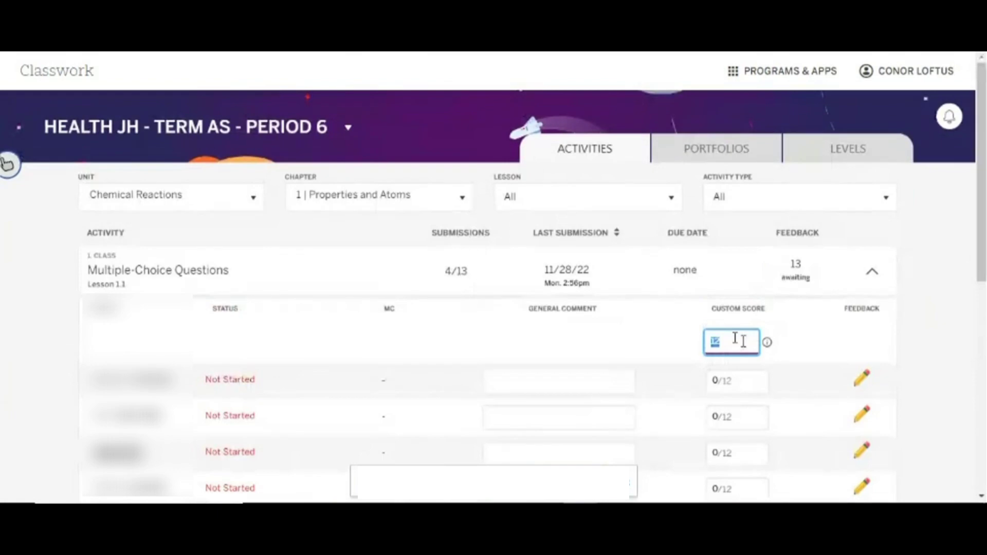
scroll(741, 339, down, 1)
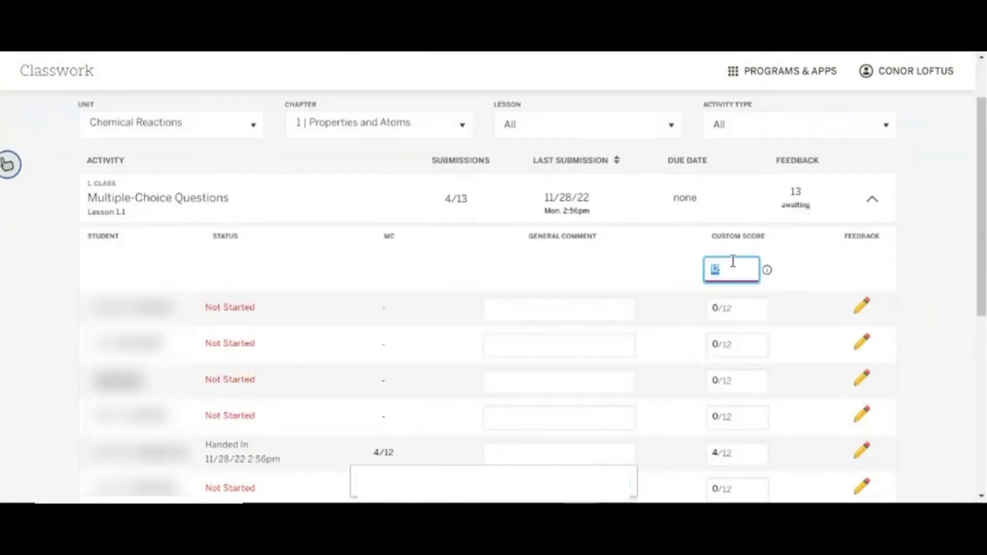
scroll(733, 293, down, 6)
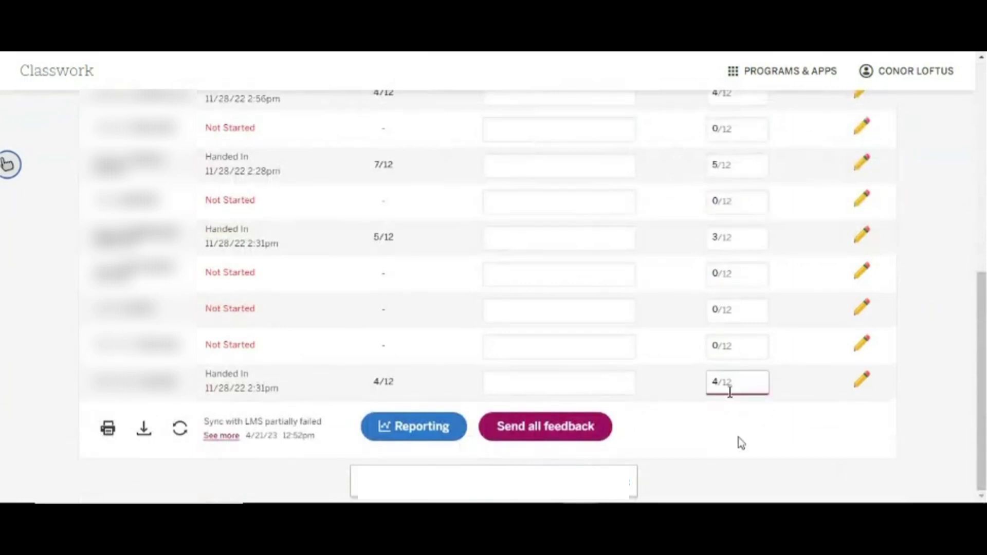
scroll(738, 437, up, 1)
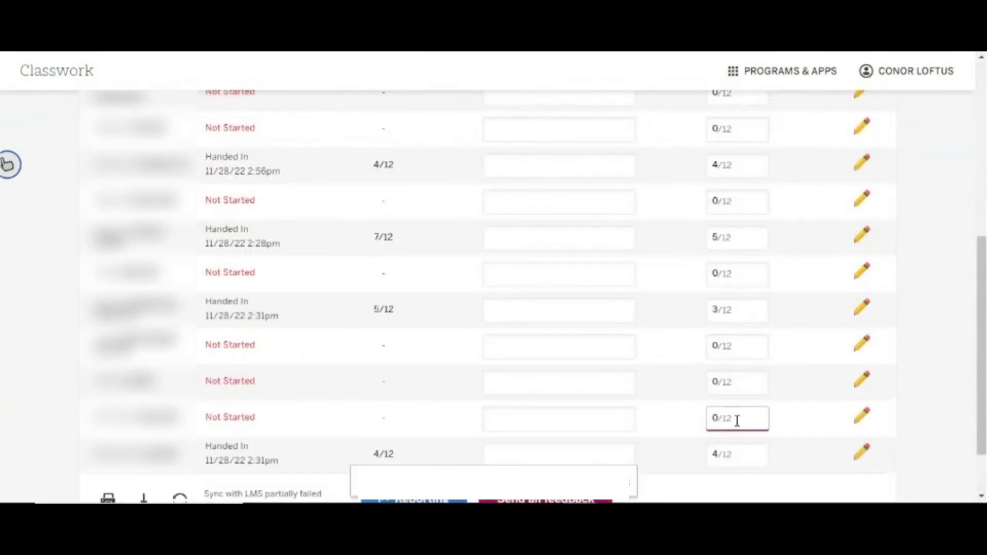
Clear the 0 scores of the two Not Started students, leaving them blank.
click(752, 407)
key(BackSpace)
click(730, 381)
key(BackSpace)
click(738, 461)
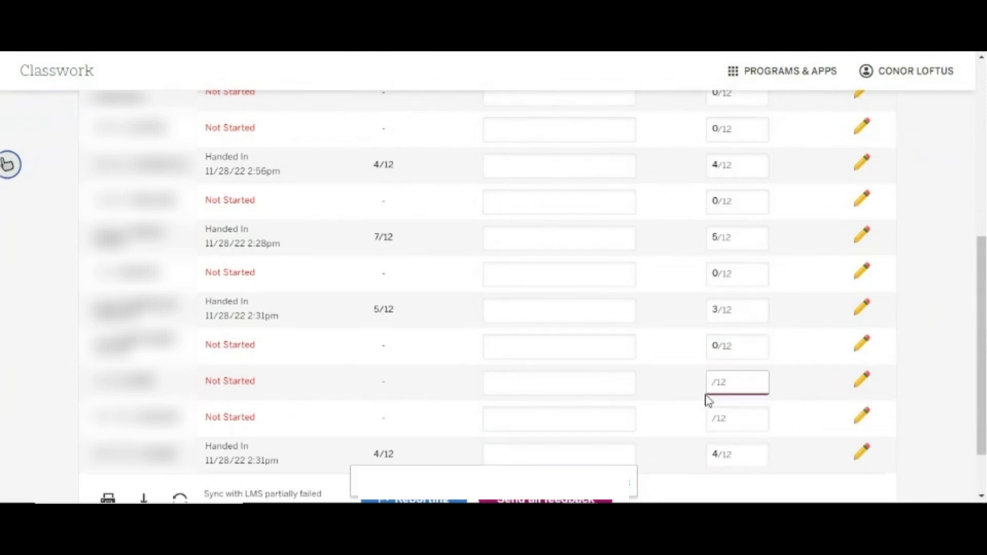
scroll(775, 392, down, 1)
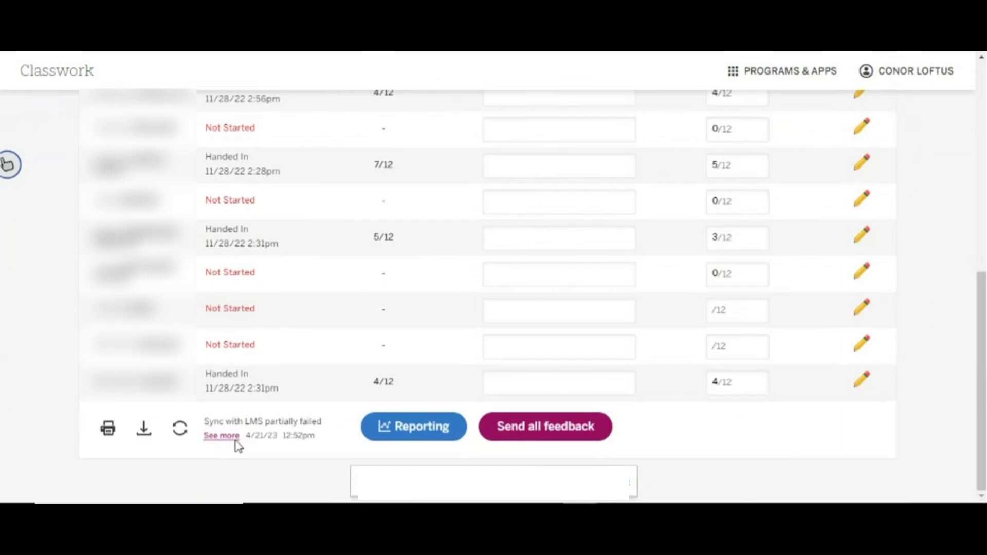
Open Sync to LMS and review the missing or invalid scores warning.
click(179, 430)
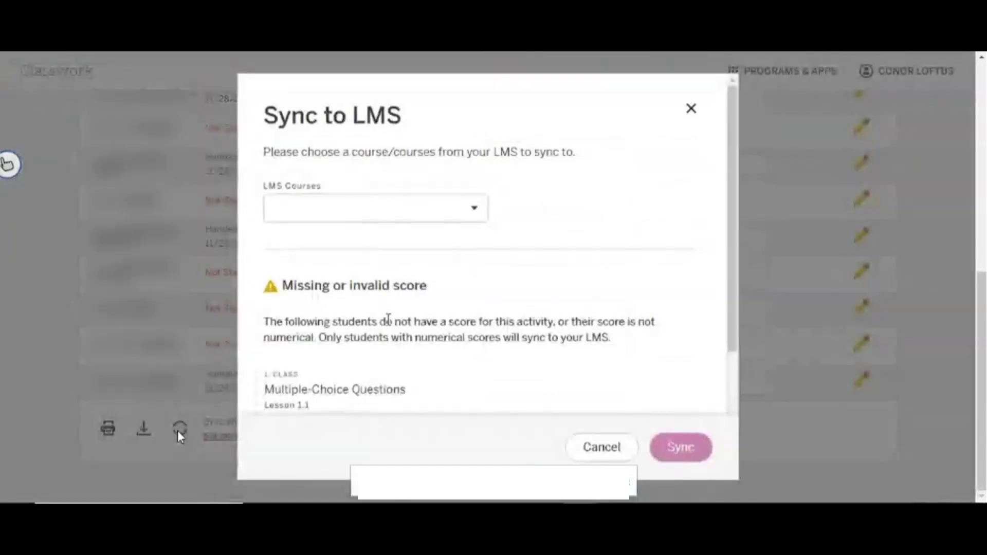
drag(284, 289, 449, 291)
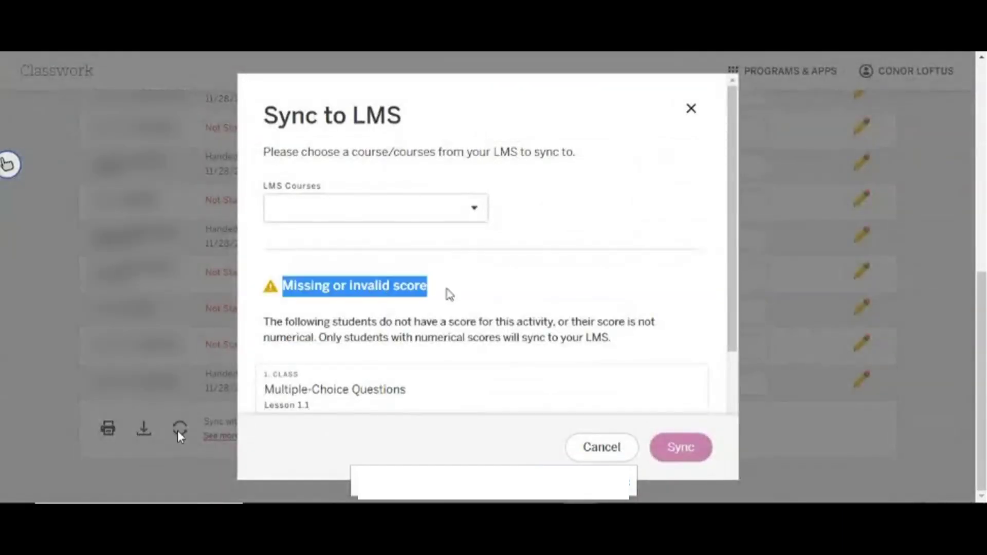
click(569, 319)
scroll(569, 319, down, 3)
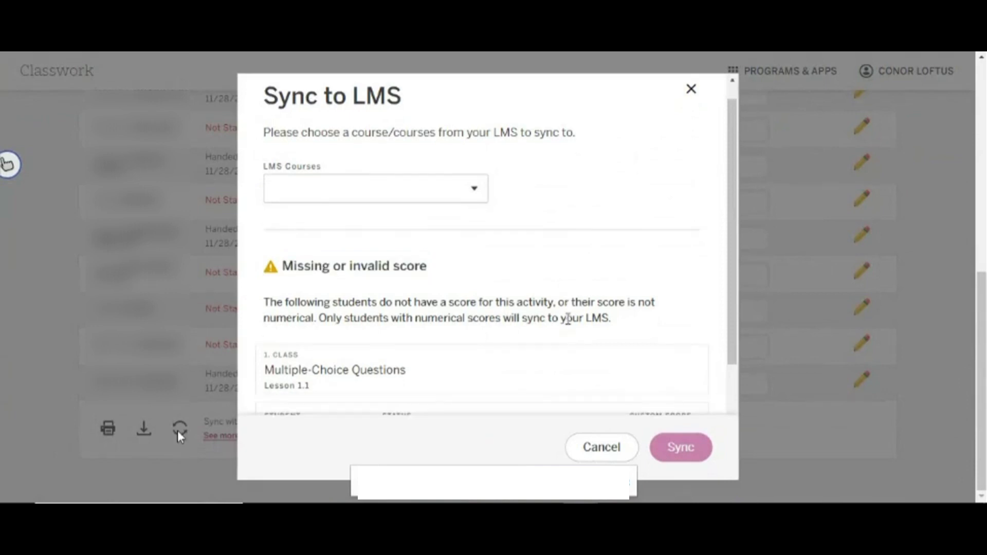
Enter a custom score of 0 for both Not Started students.
click(649, 327)
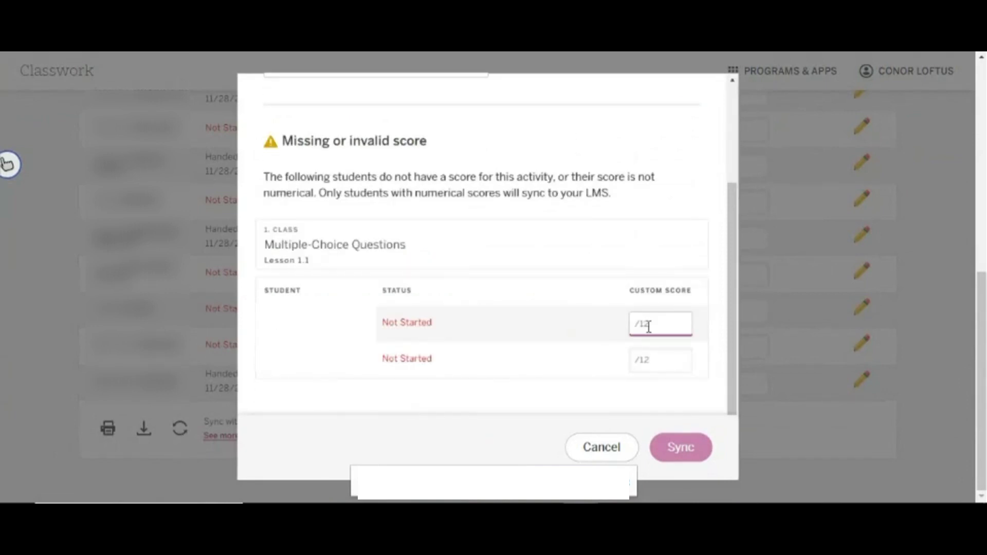
text(0)
click(640, 356)
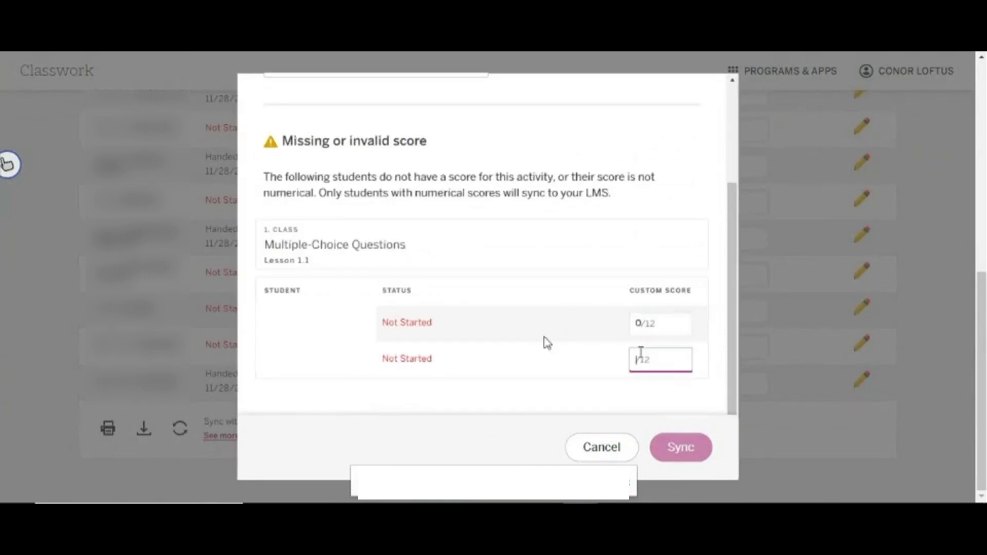
text(0)
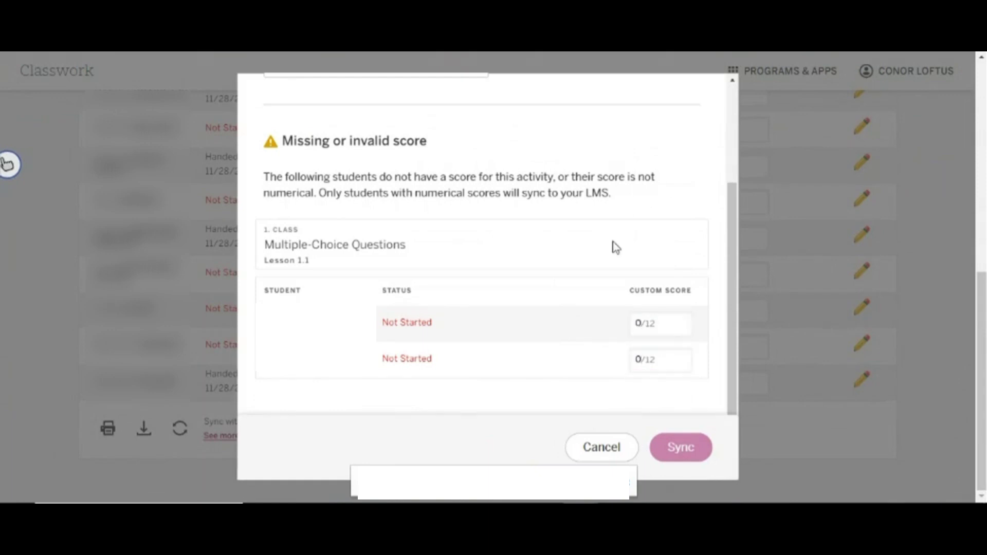
scroll(599, 345, down, 1)
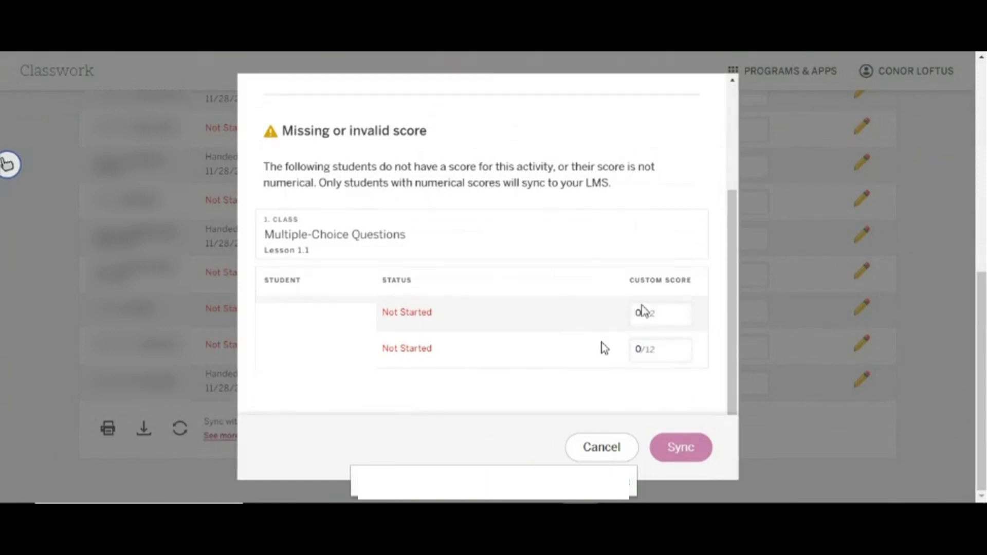
click(662, 315)
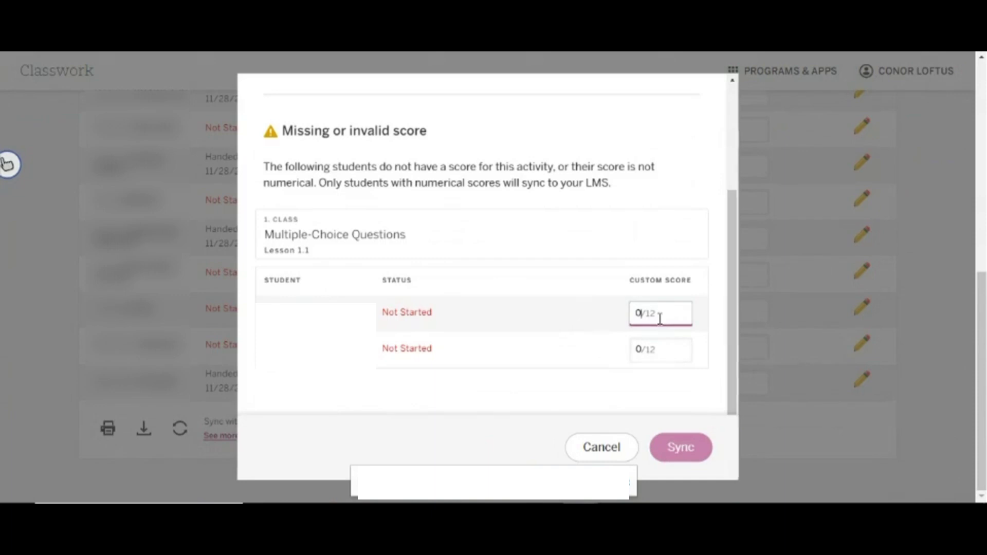
key(BackSpace)
text(0)
click(656, 251)
scroll(557, 285, up, 3)
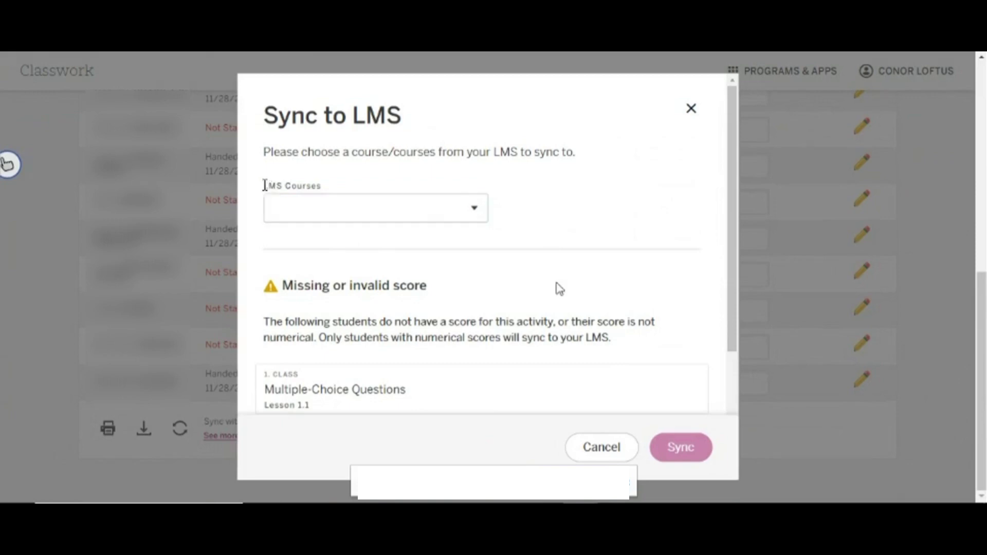
Tick HEALTH JH: TERM AS- PERIOD 6 - RM 05 in the LMS Courses dropdown.
drag(265, 186, 354, 187)
click(371, 170)
click(364, 209)
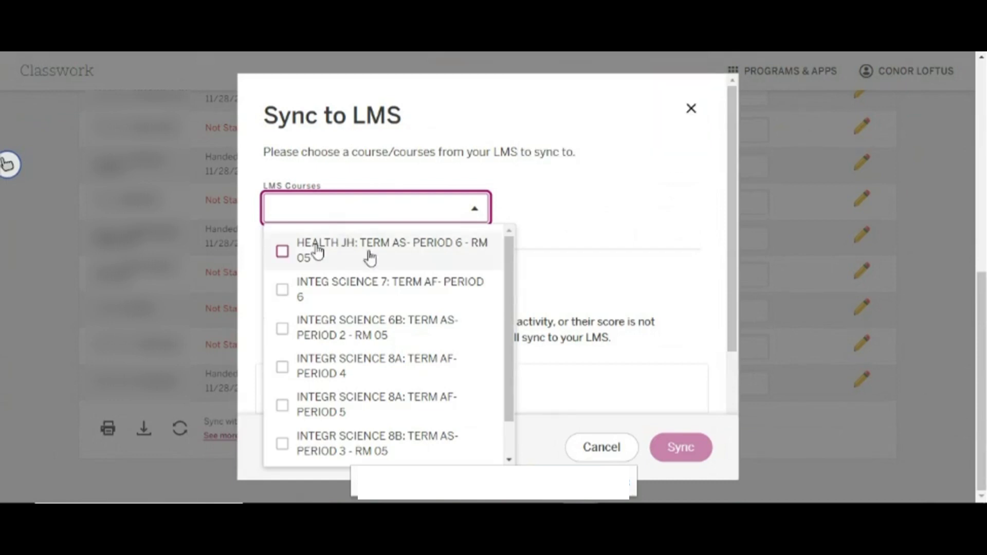
click(417, 250)
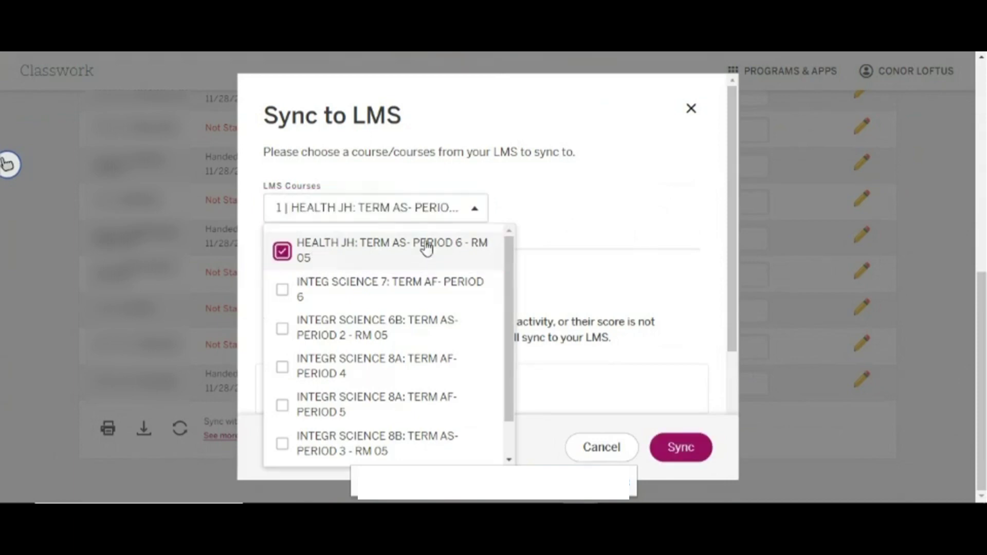
click(393, 213)
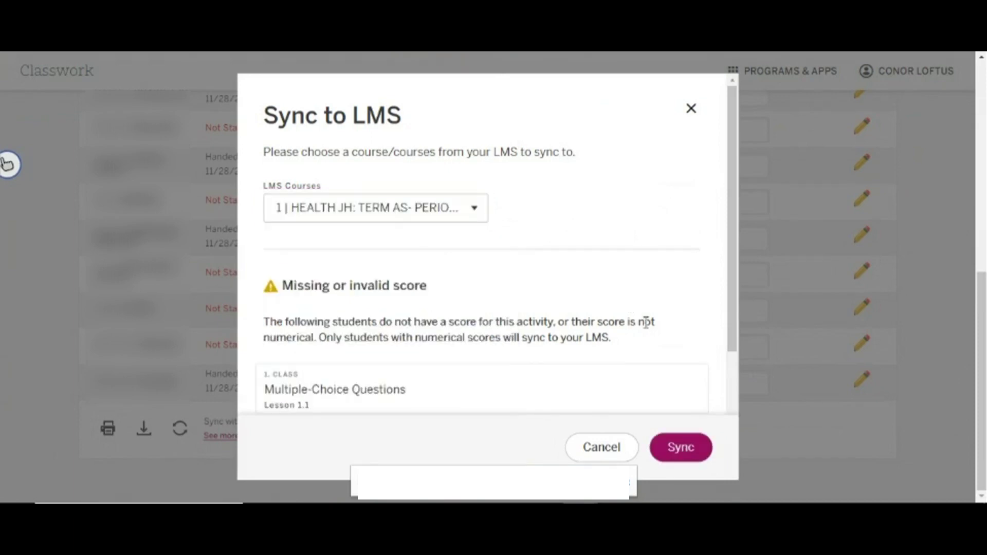
Start the sync and confirm the footer reads 'Sync with LMS queued'.
click(683, 459)
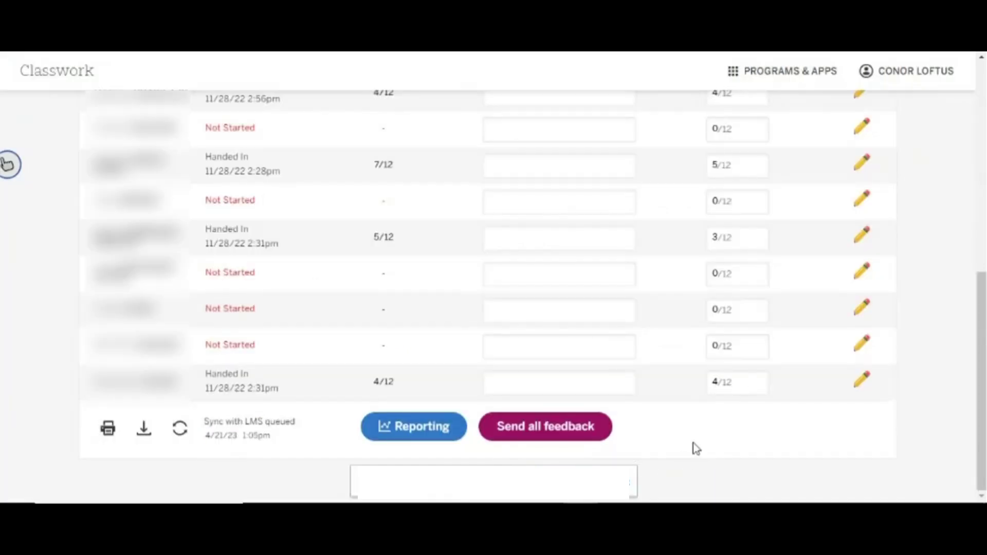
drag(207, 434, 285, 446)
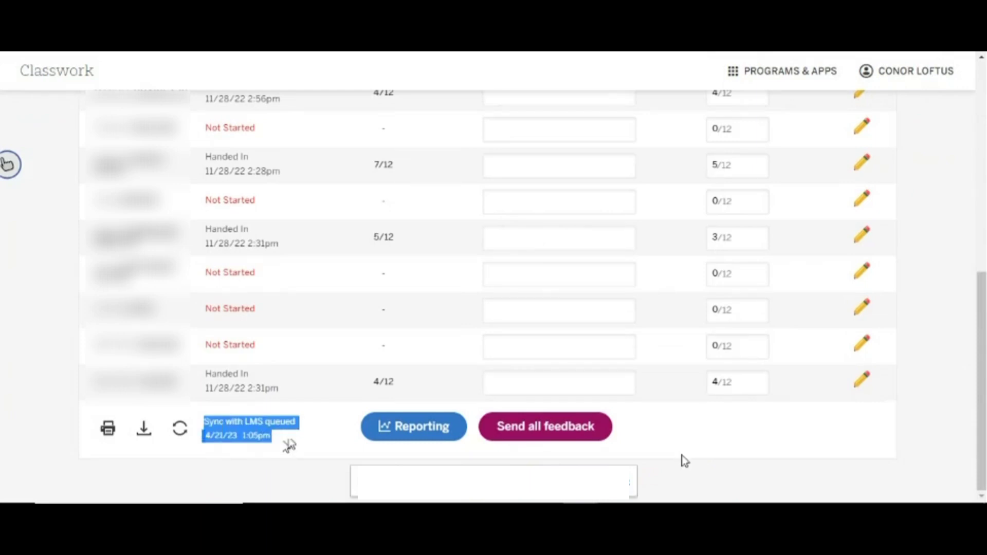
click(289, 445)
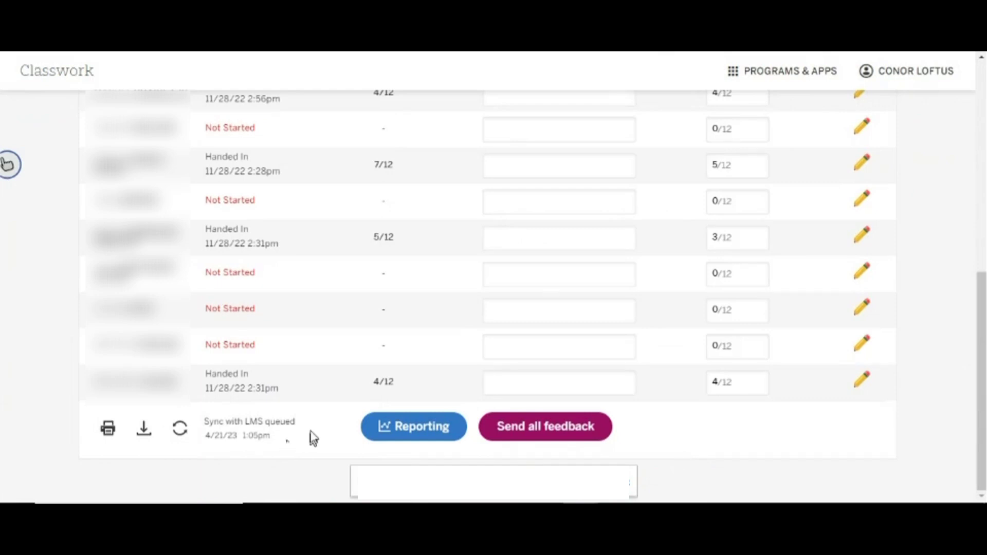
scroll(769, 423, up, 2)
scroll(770, 423, down, 2)
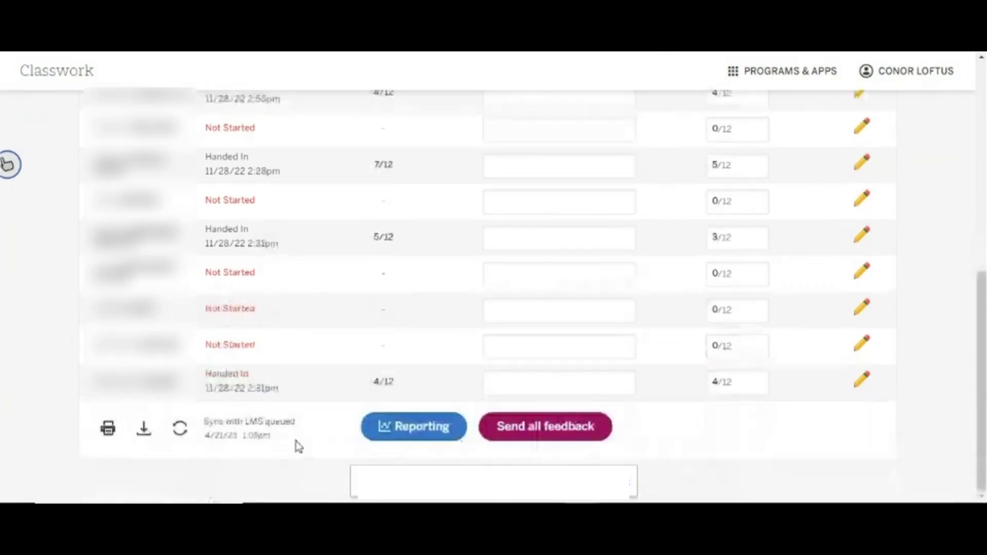
drag(299, 443, 203, 419)
click(307, 448)
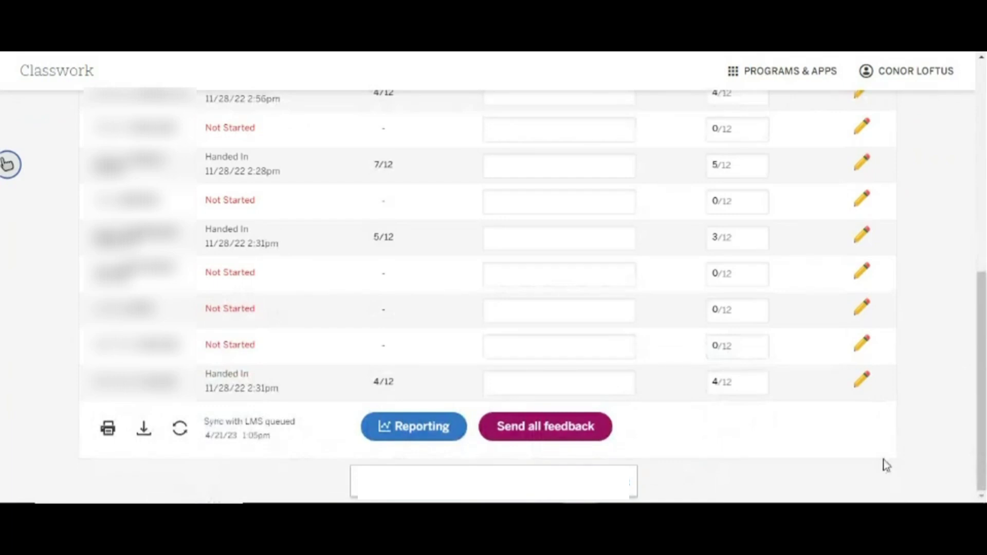
scroll(870, 452, up, 10)
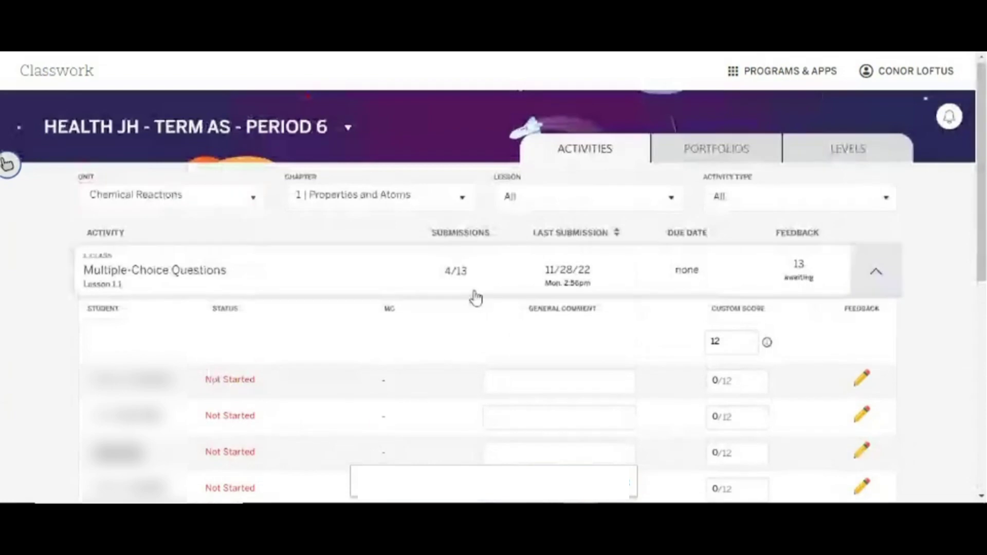
scroll(478, 294, down, 1)
scroll(482, 294, down, 8)
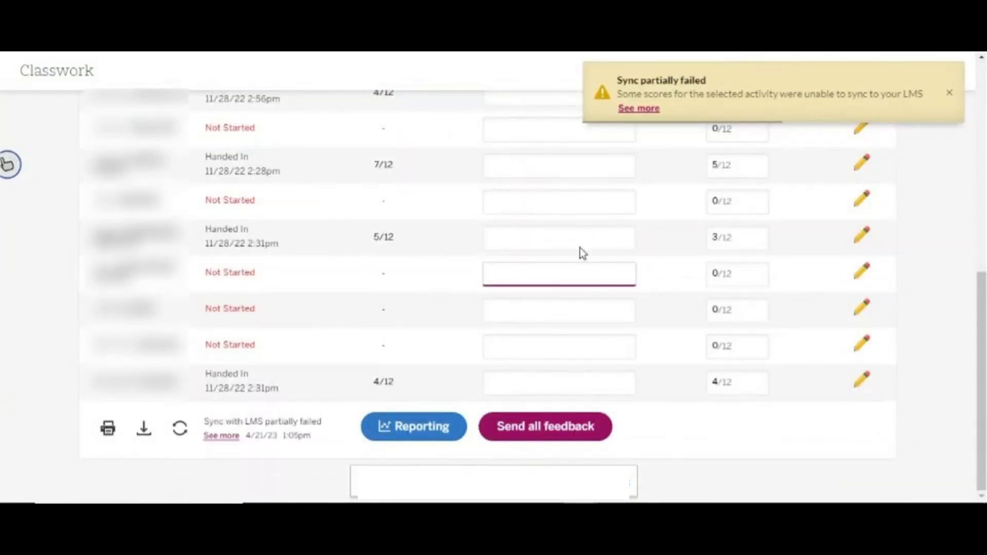
Read the 'Sync partially failed' details about one student not found, then close them.
click(643, 109)
drag(315, 214, 677, 219)
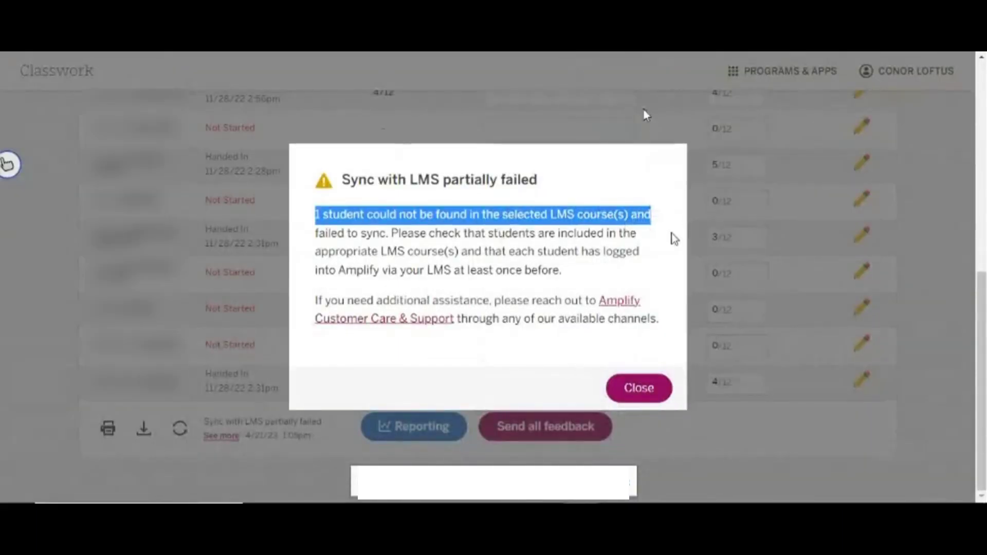
triple_click(485, 234)
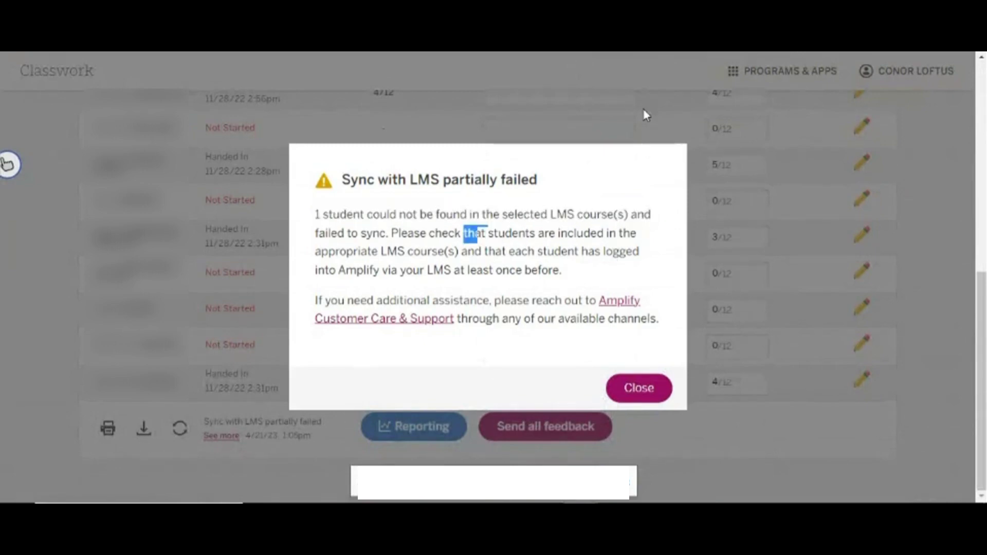
click(343, 220)
drag(317, 212, 384, 234)
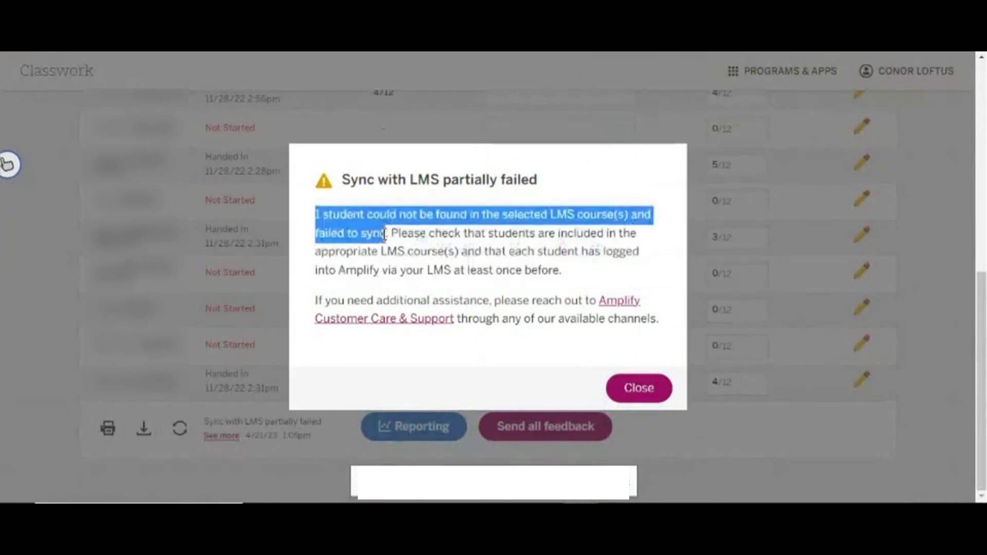
click(387, 233)
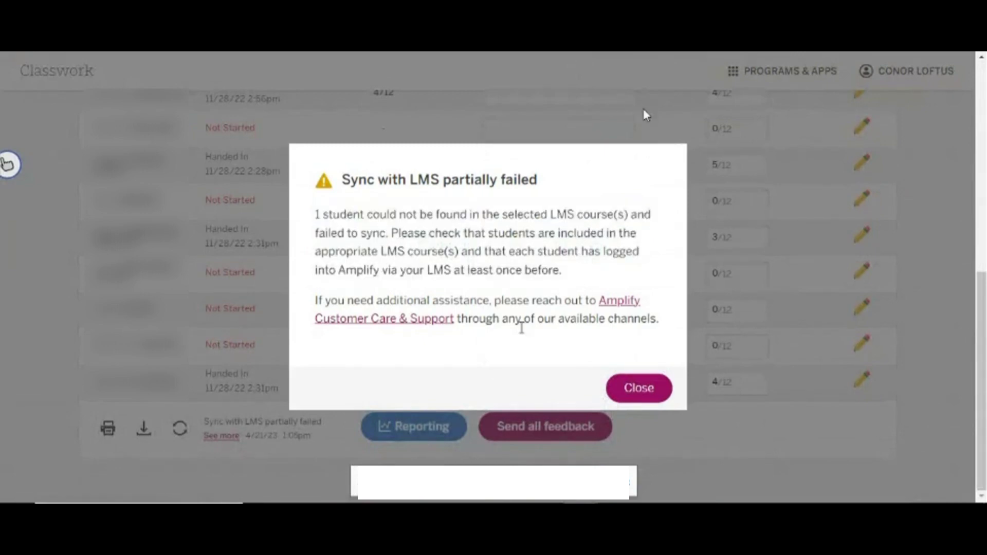
click(638, 389)
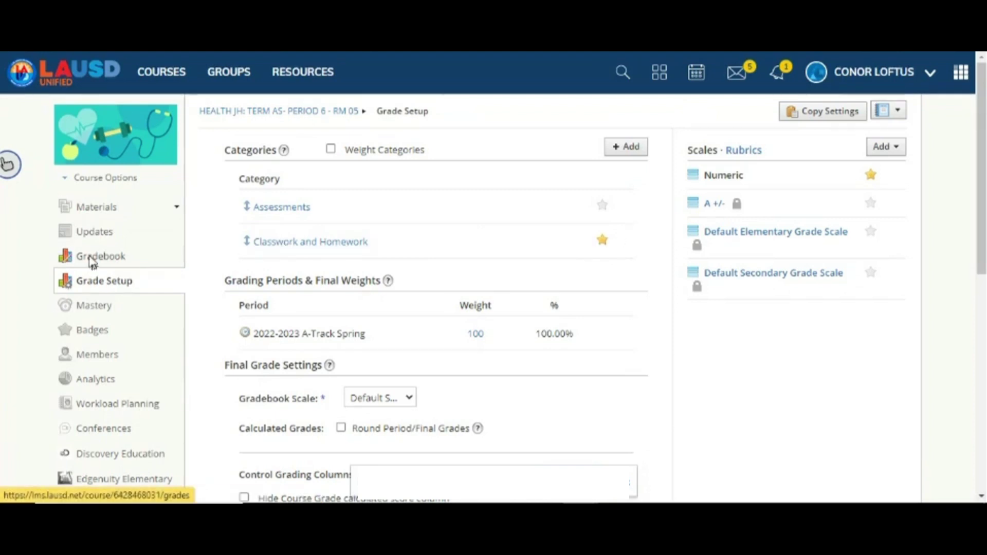
Switch from Grade Setup to the HEALTH JH course Gradebook in the sidebar.
click(122, 261)
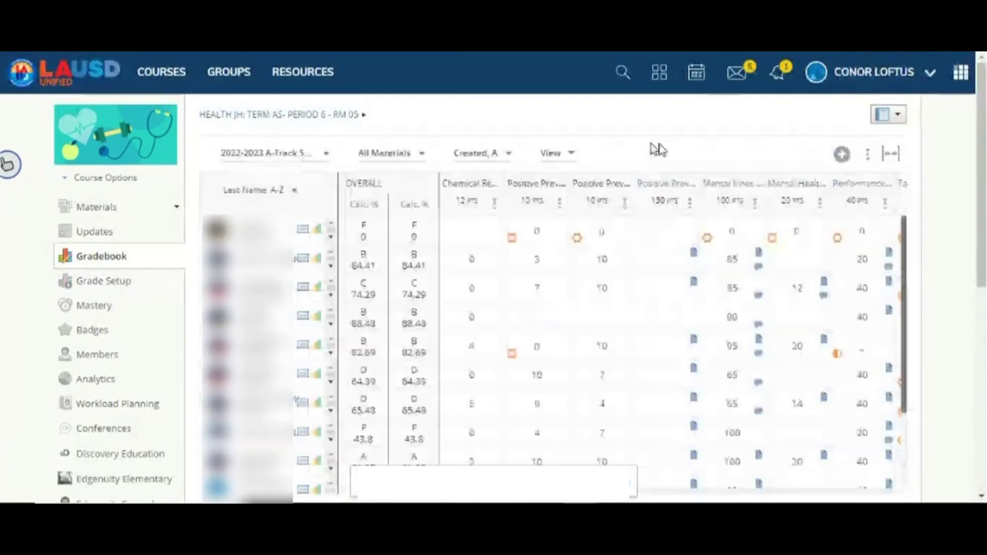
mouse_move(484, 189)
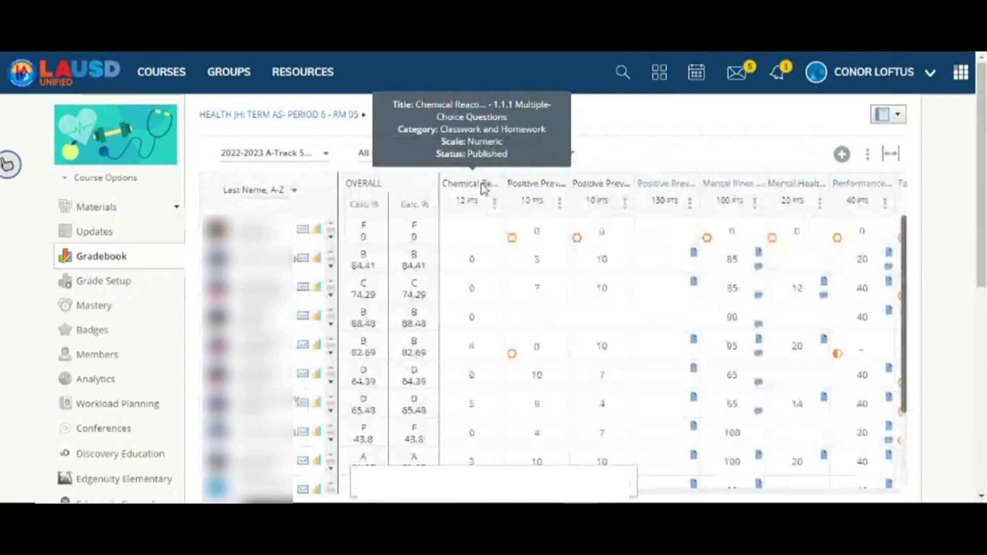
click(470, 231)
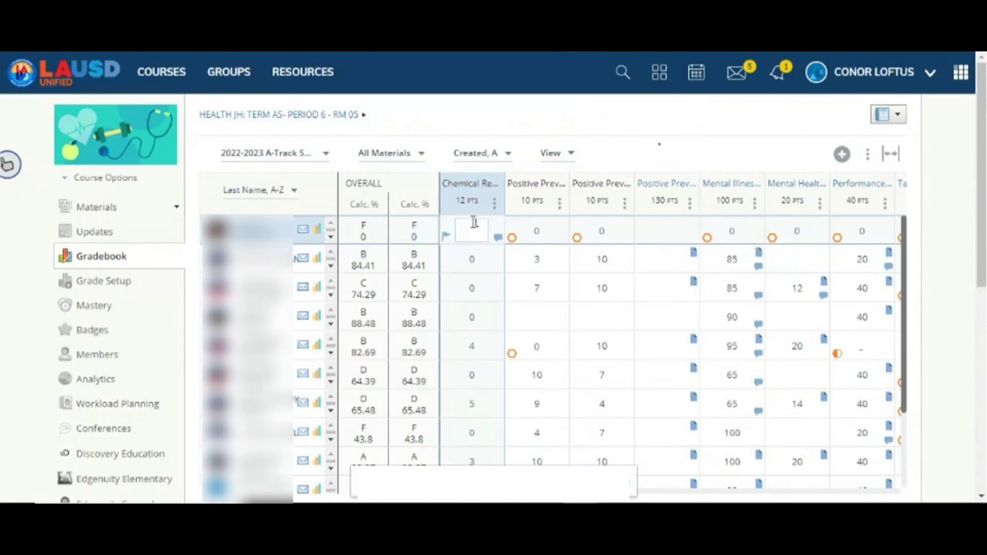
scroll(469, 257, down, 2)
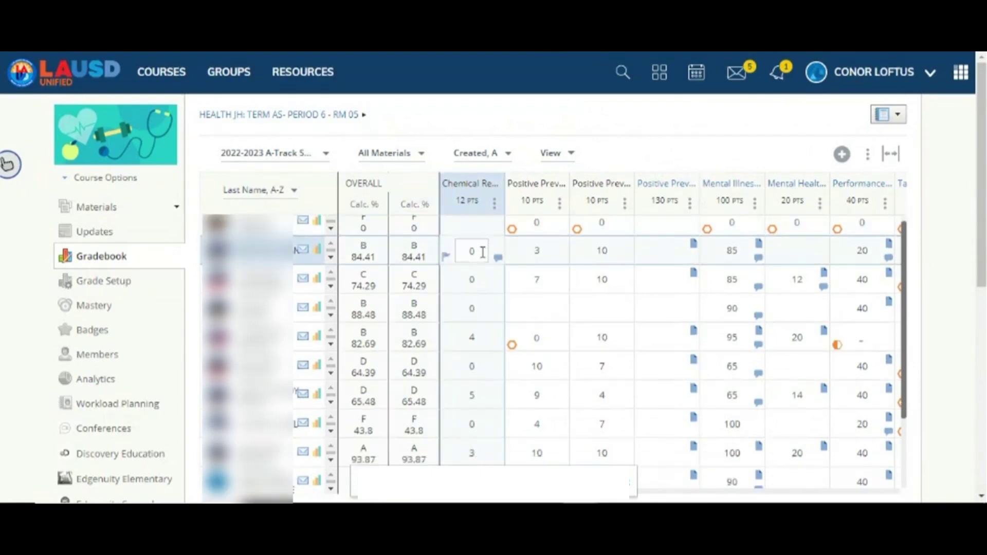
scroll(473, 355, down, 3)
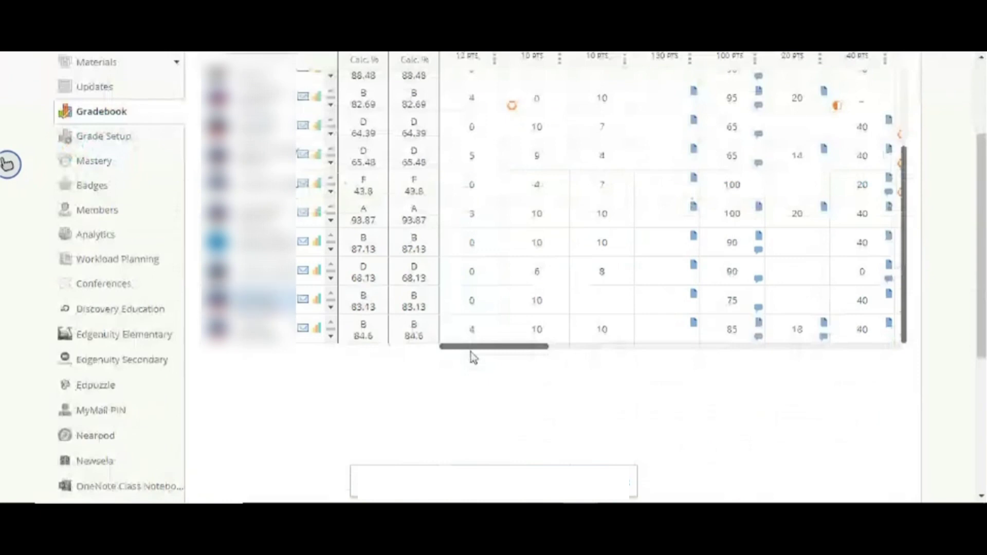
scroll(479, 291, up, 3)
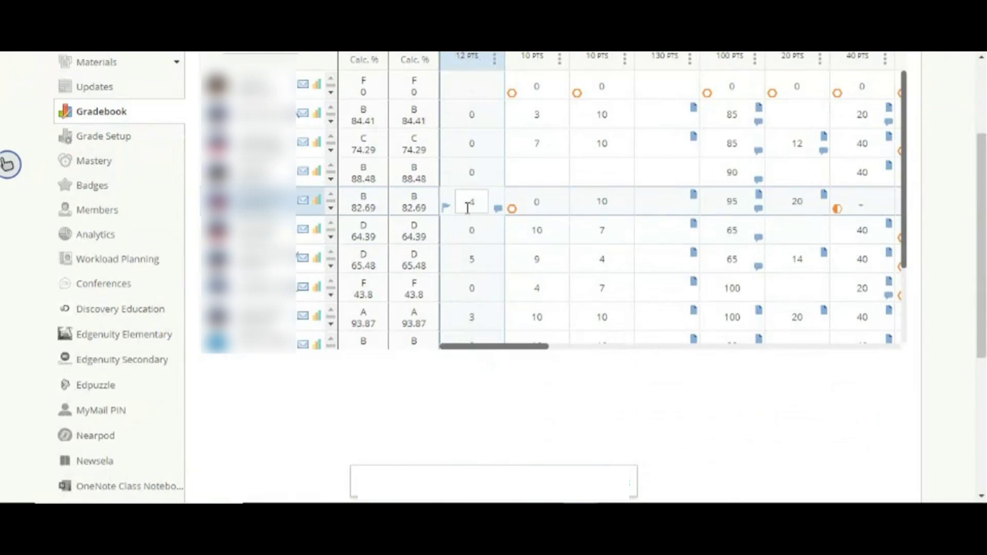
scroll(470, 221, up, 3)
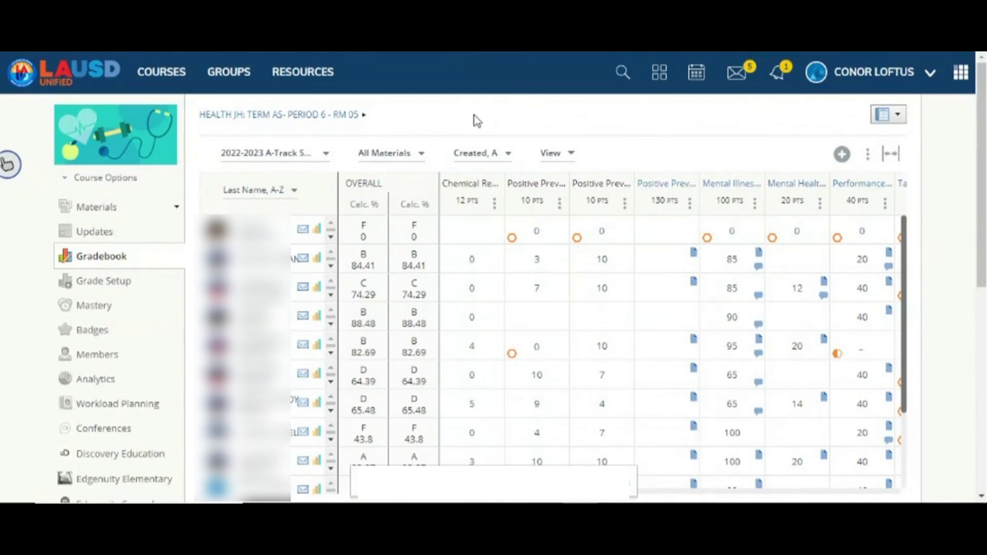
click(120, 211)
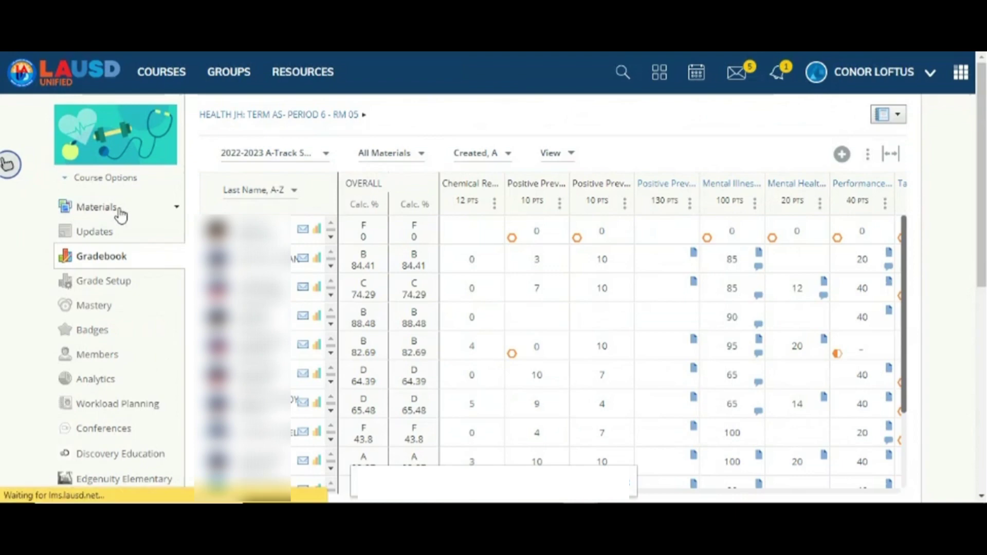